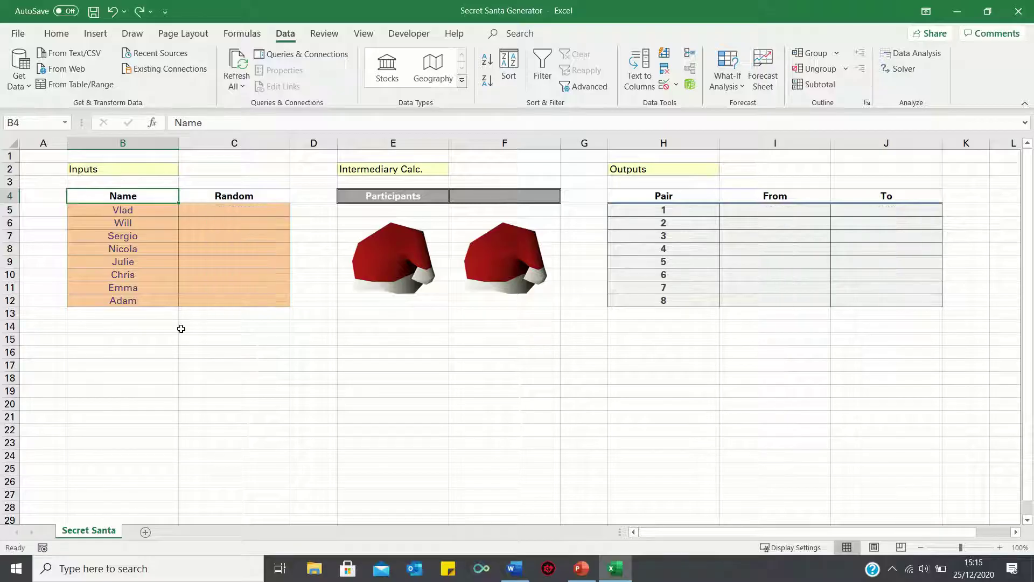
Enter =RAND() in C5, fill it down to C12, and recalculate with F9
key(Right)
key(Down)
text(=rand)
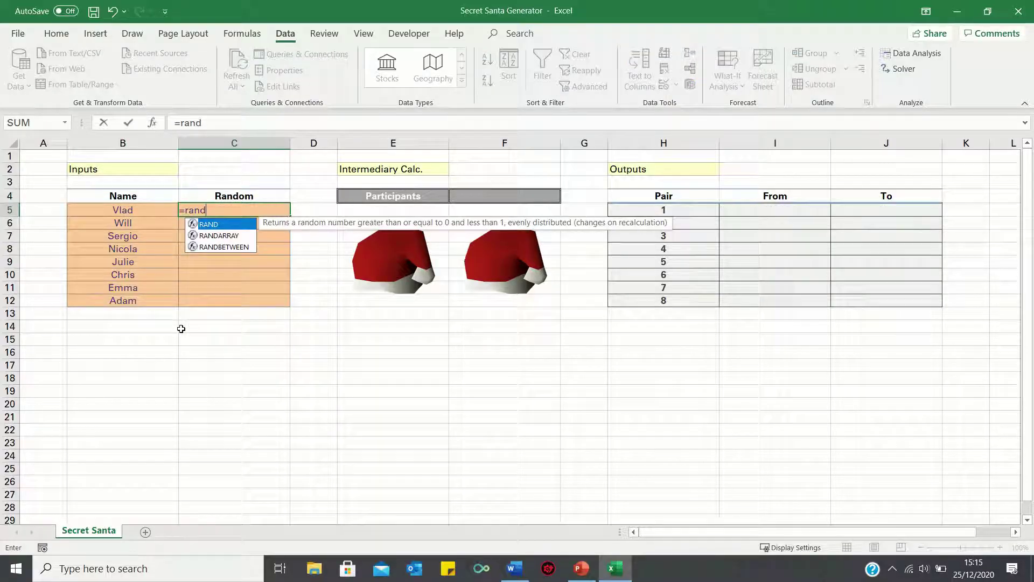
text(())
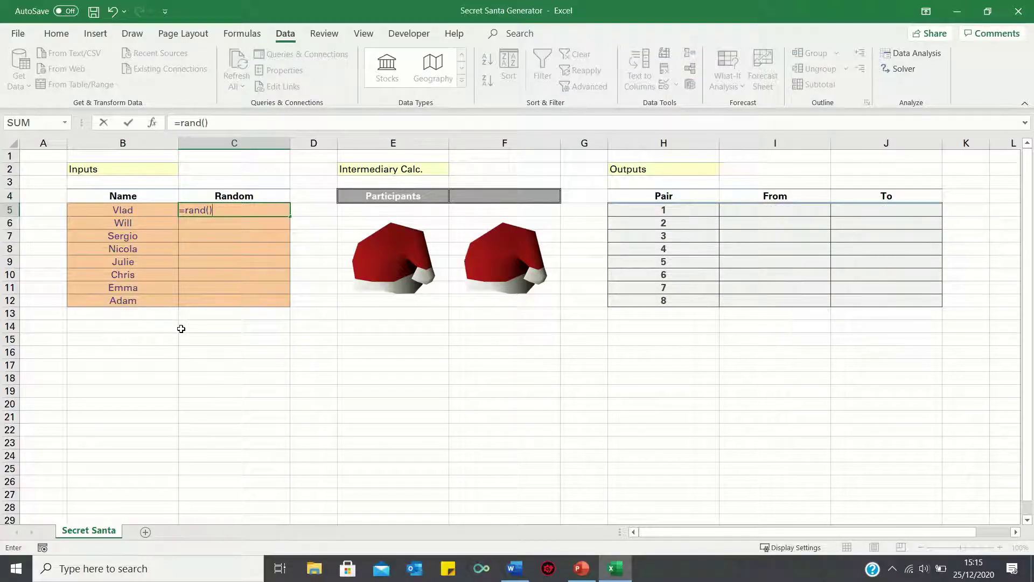
key(Return)
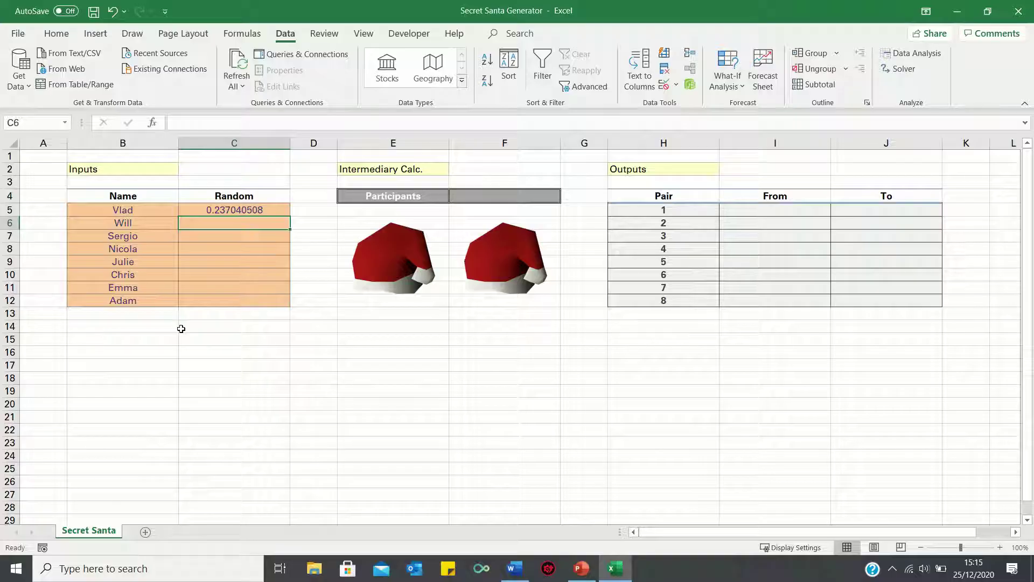
click(280, 209)
drag(291, 217, 290, 302)
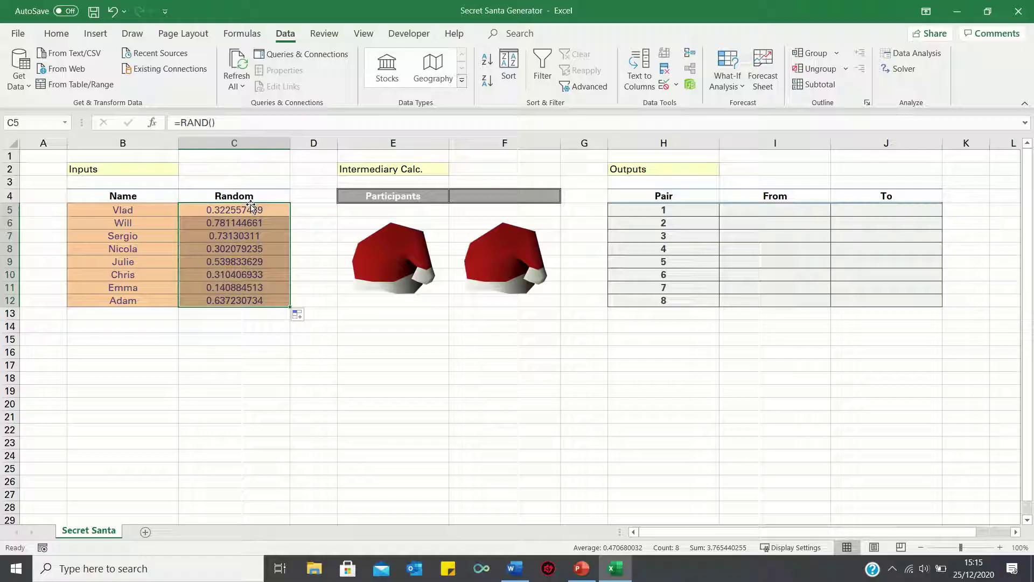
click(251, 205)
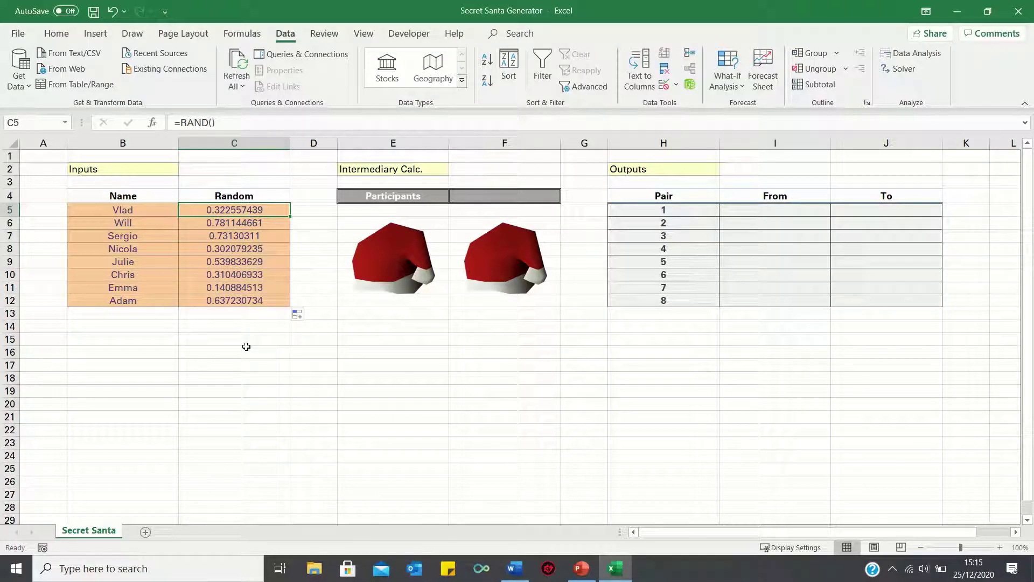
key(F9)
key(F9)
key(F9)
key(F9)
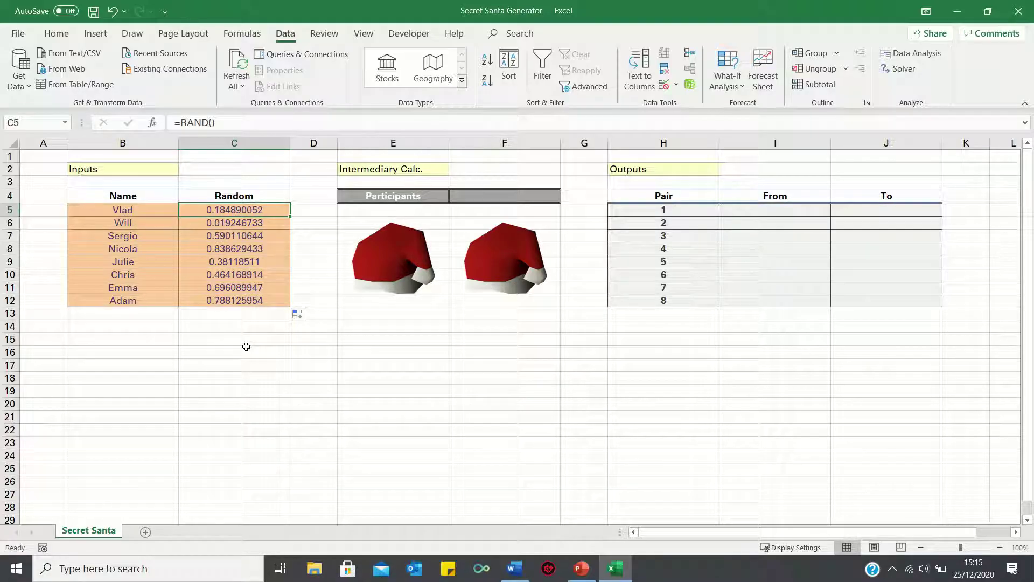
Copy the random numbers in C5:C12 and paste them back as values with Ctrl+Alt+V
key(ctrl+shift+Down)
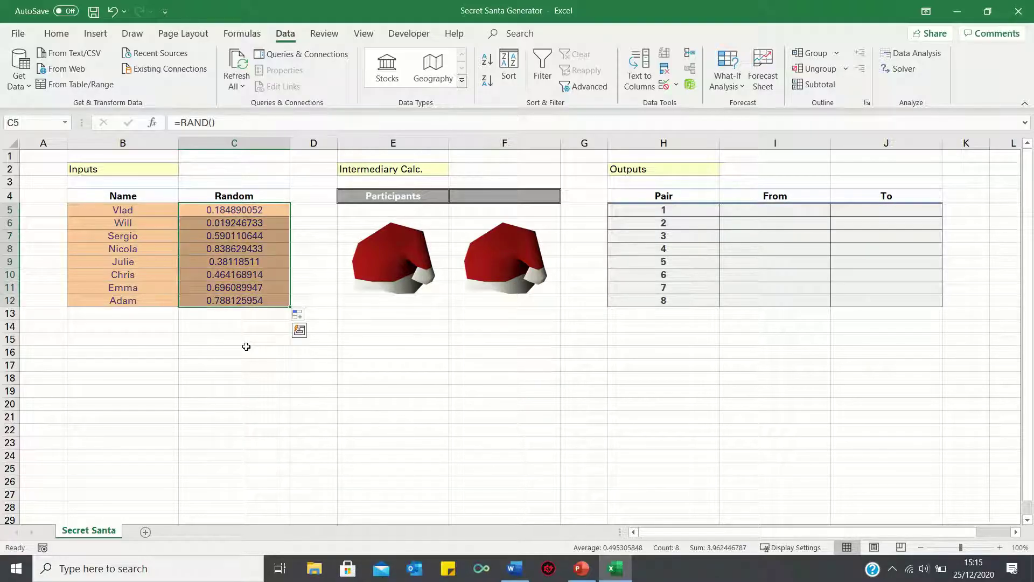
key(ctrl+c)
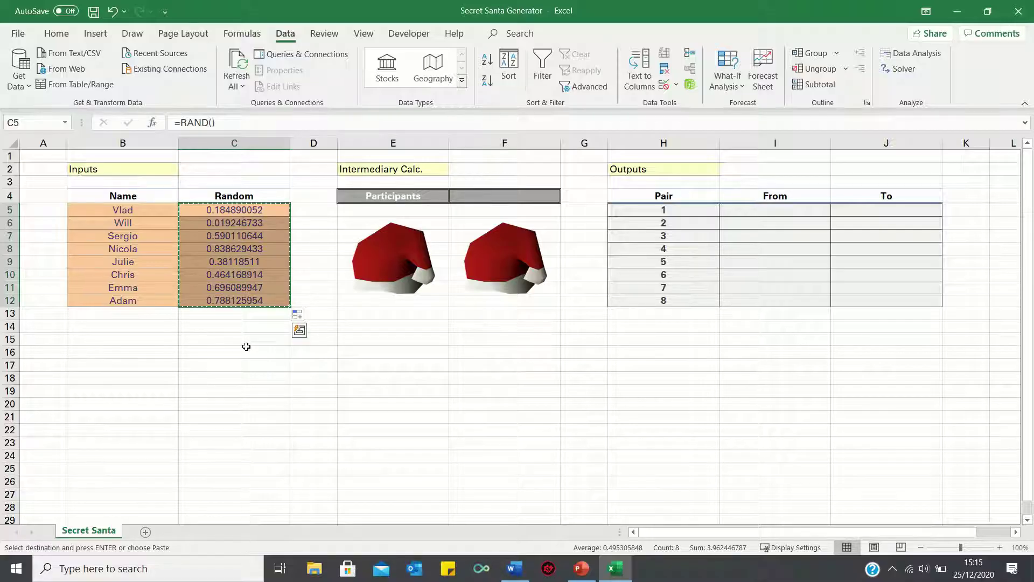
key(ctrl+alt+v)
key(v)
key(Return)
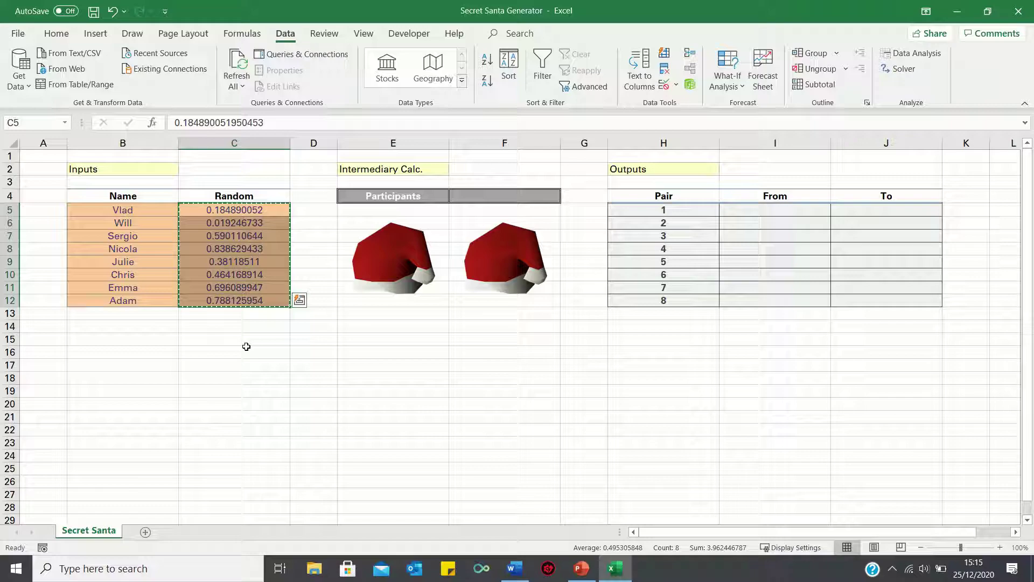
key(Escape)
key(shift+BackSpace)
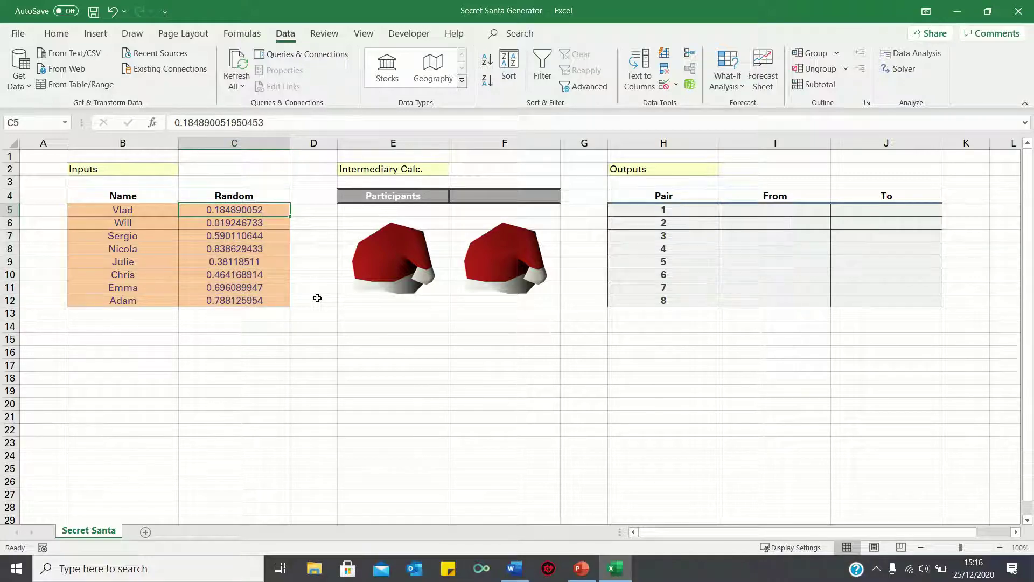
Recopy C5:C12 and paste it over itself as Values through Paste Special
key(ctrl+shift+Down)
key(ctrl+c)
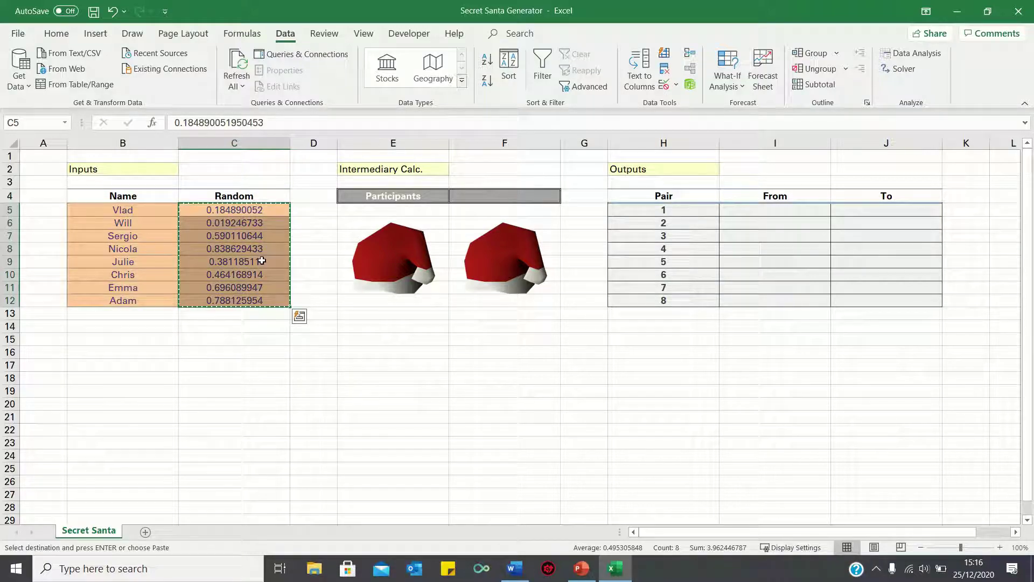
right_click(242, 250)
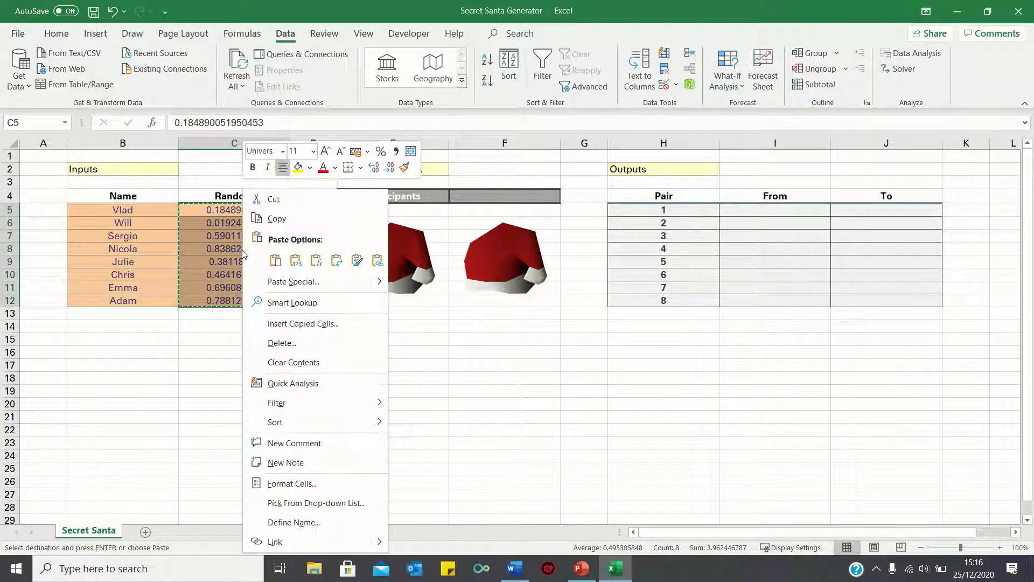
click(313, 281)
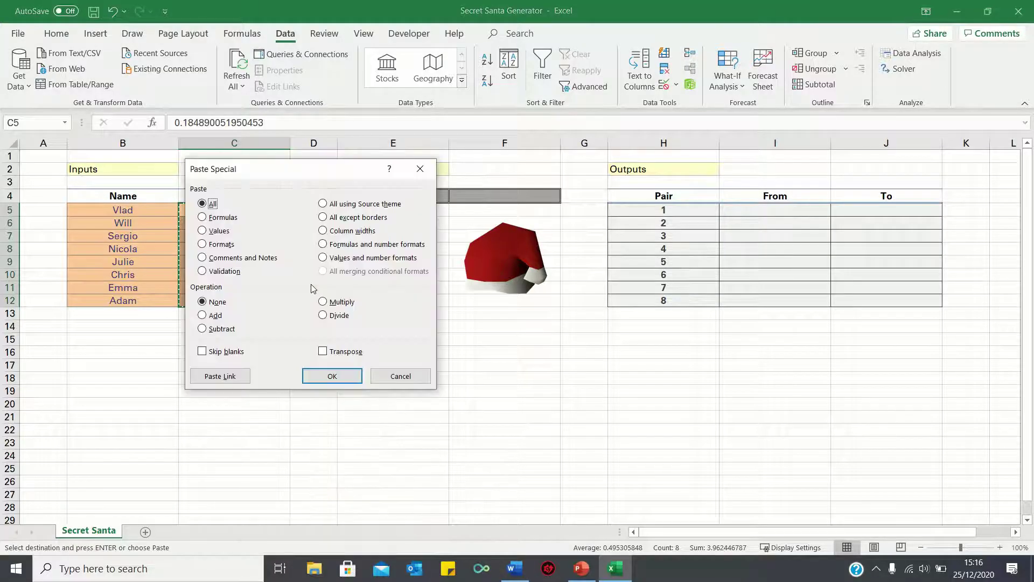
click(203, 231)
click(331, 375)
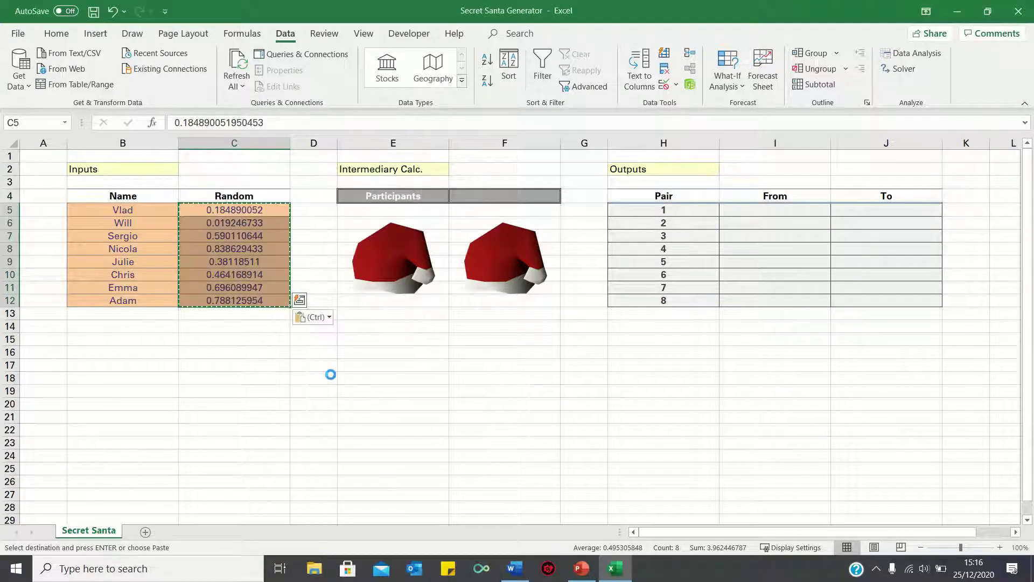
key(Escape)
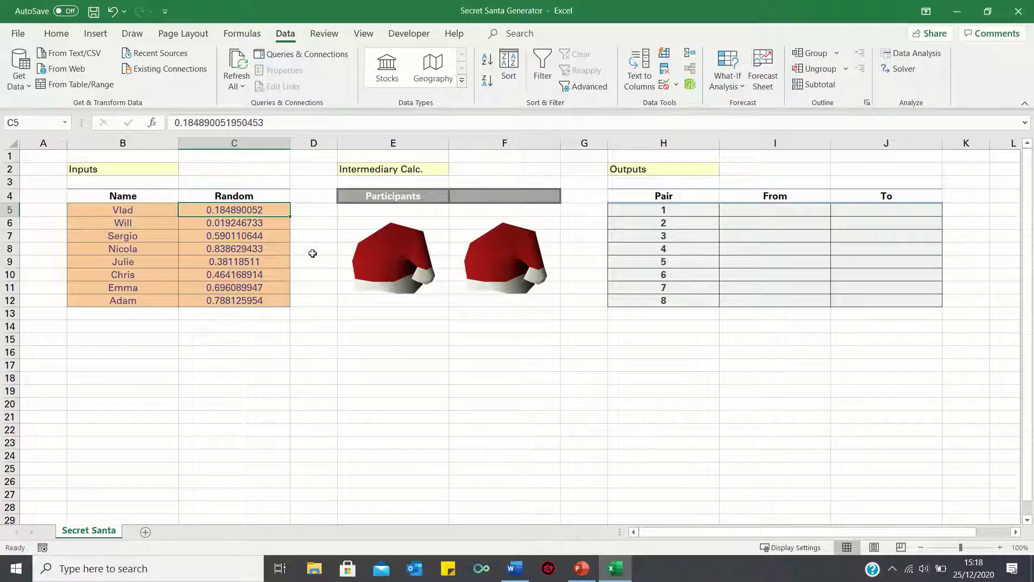
Enter =COUNTA(B5:B1048576) in F4 beside Participants, returning 8
key(Right)
key(Right)
key(Right)
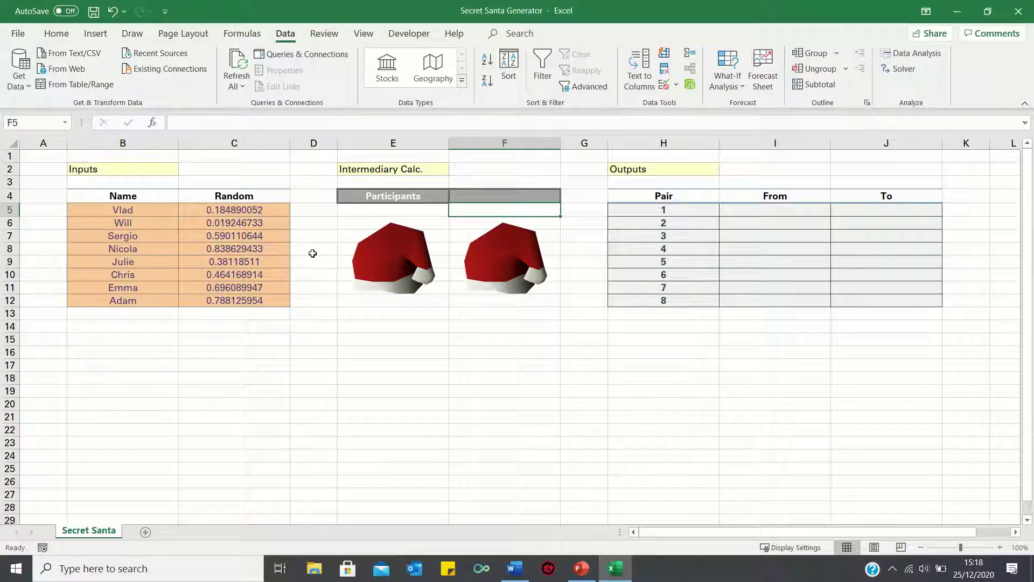
key(Up)
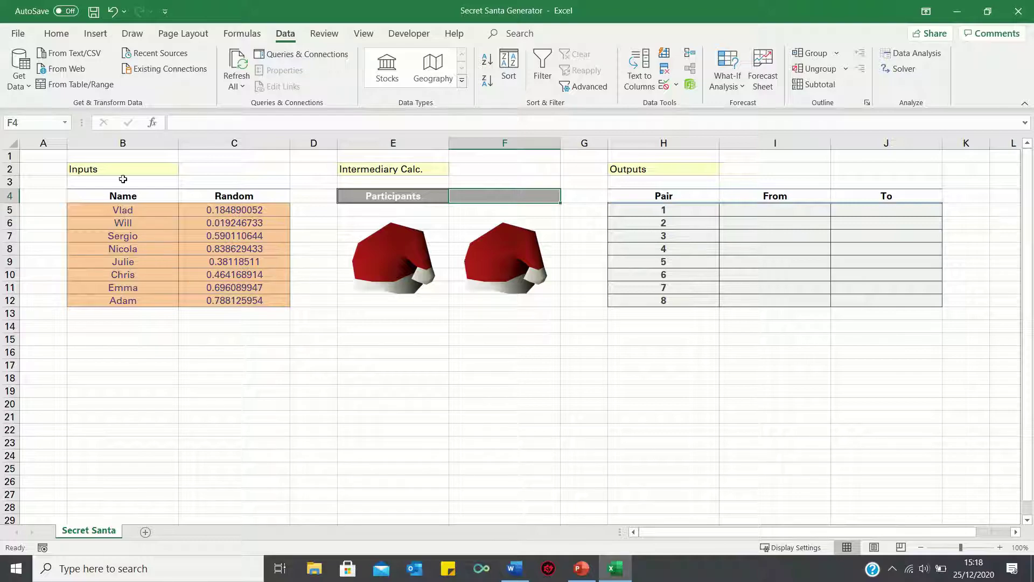
key(ctrl+z)
text(=counta()
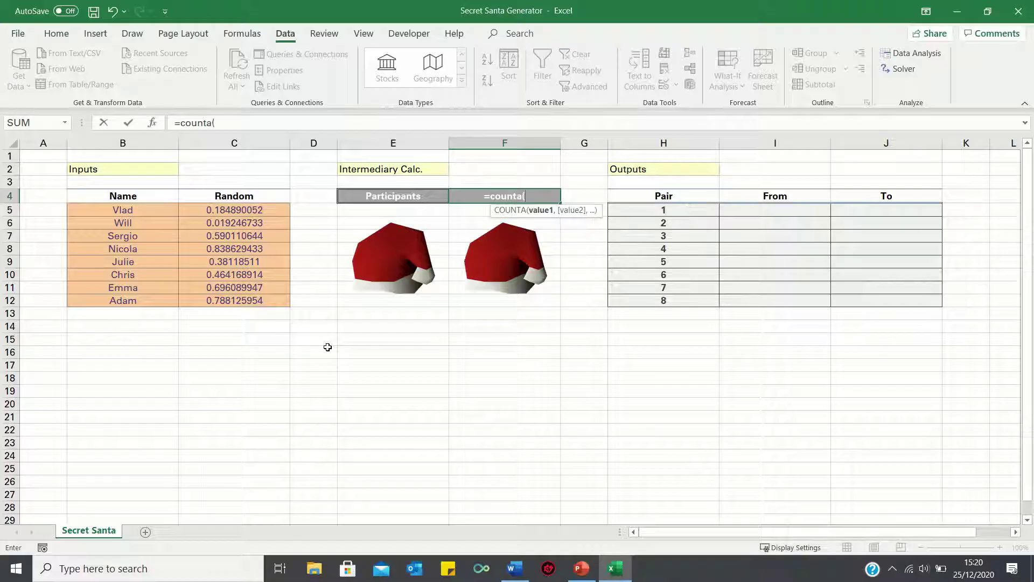
click(116, 209)
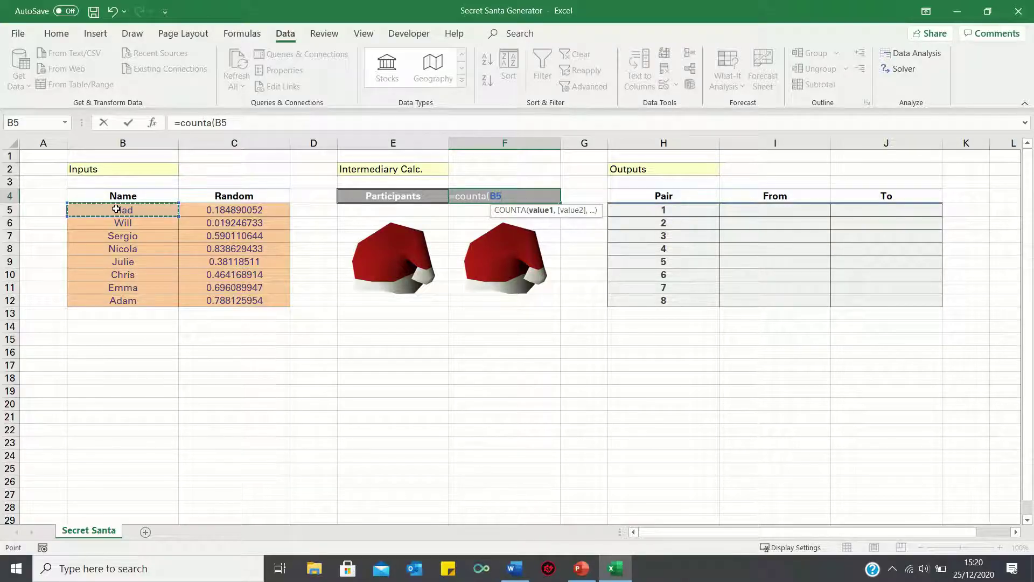
key(ctrl+shift+Down)
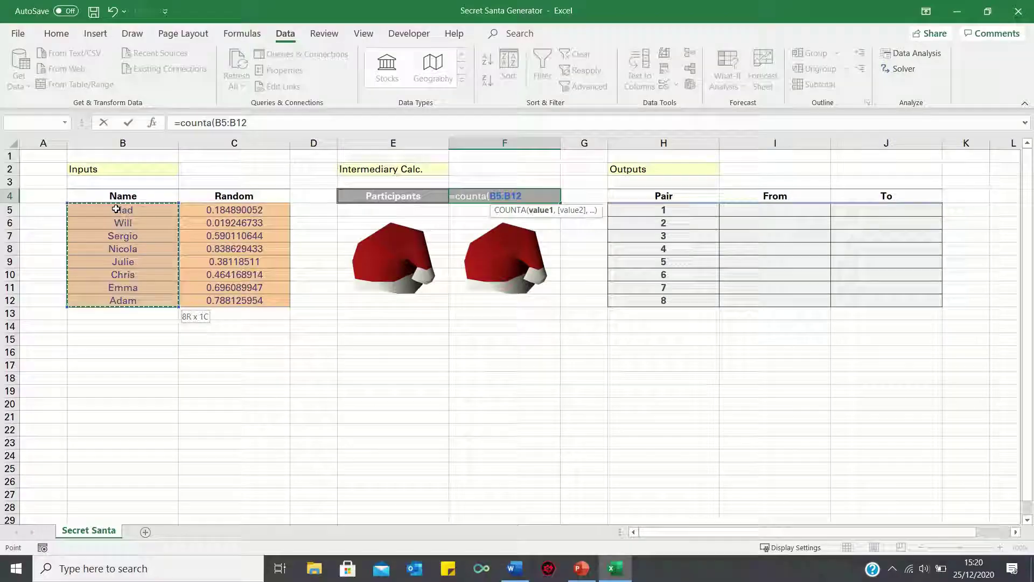
key(ctrl+shift+Down)
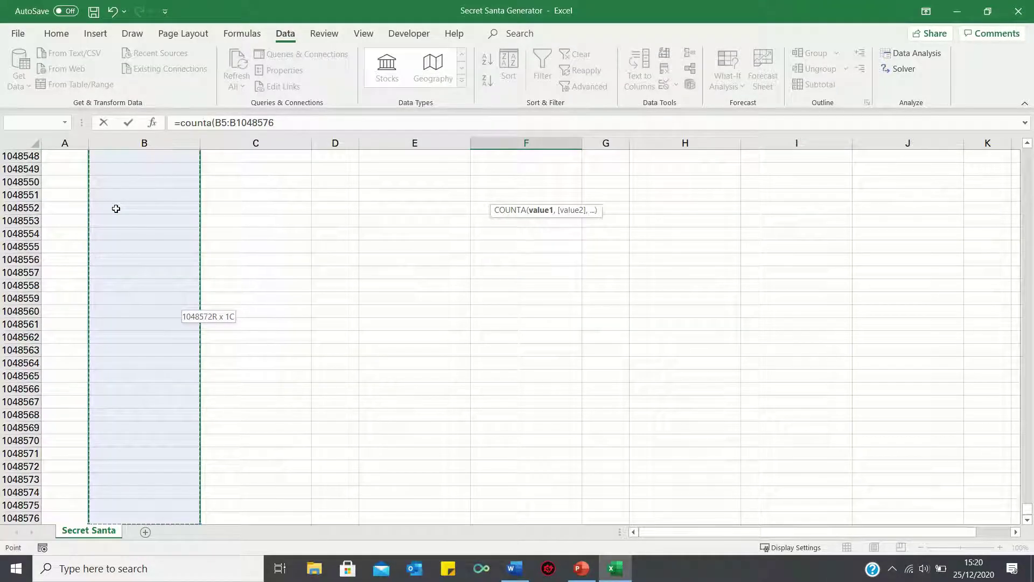
key(Return)
key(Up)
key(Up)
key(Up)
key(Down)
key(Down)
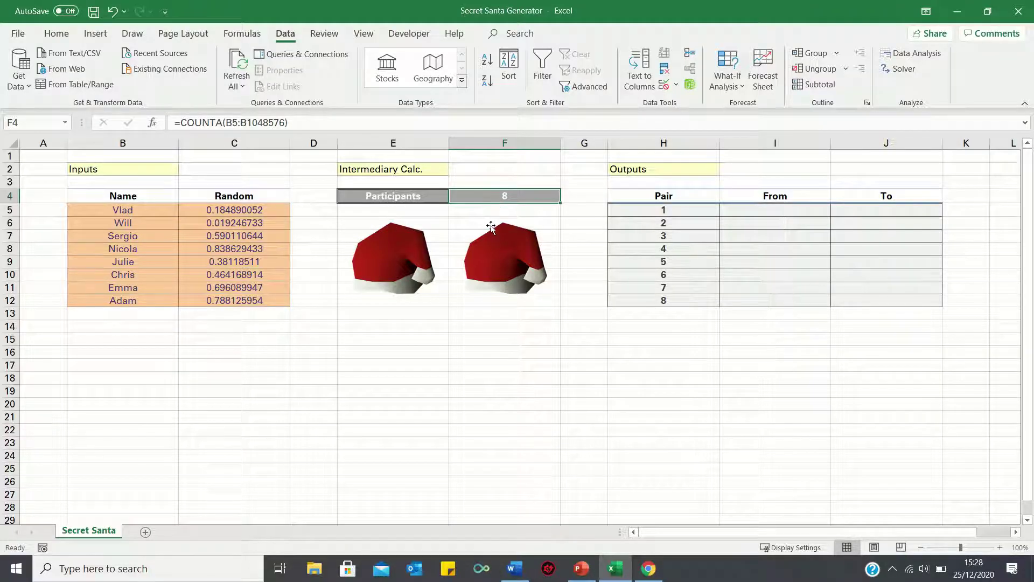
key(Right)
key(Right)
key(Right)
Enter =B5 in I5 and fill it down to I12 to list all eight names
key(Down)
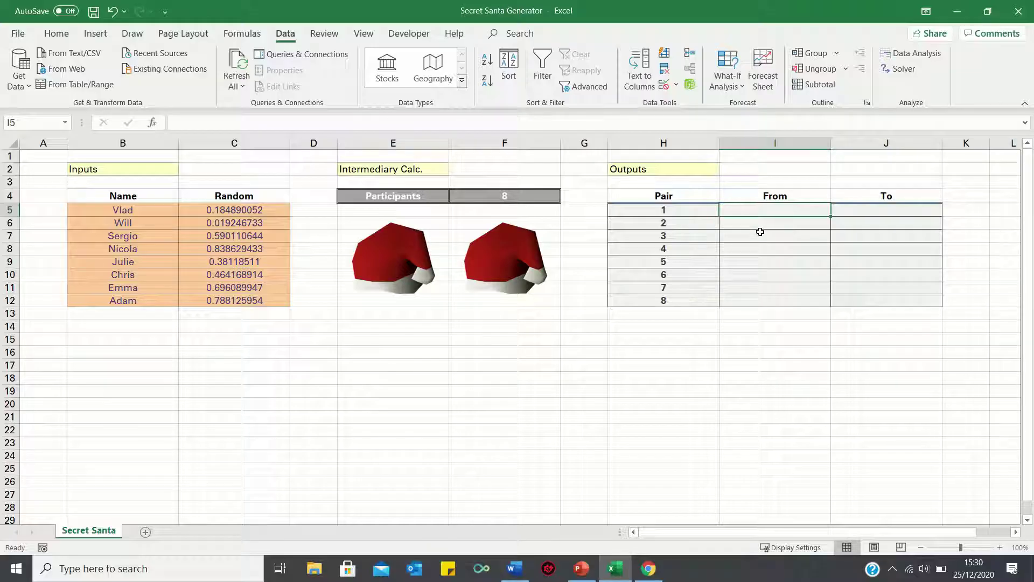
text(=B5)
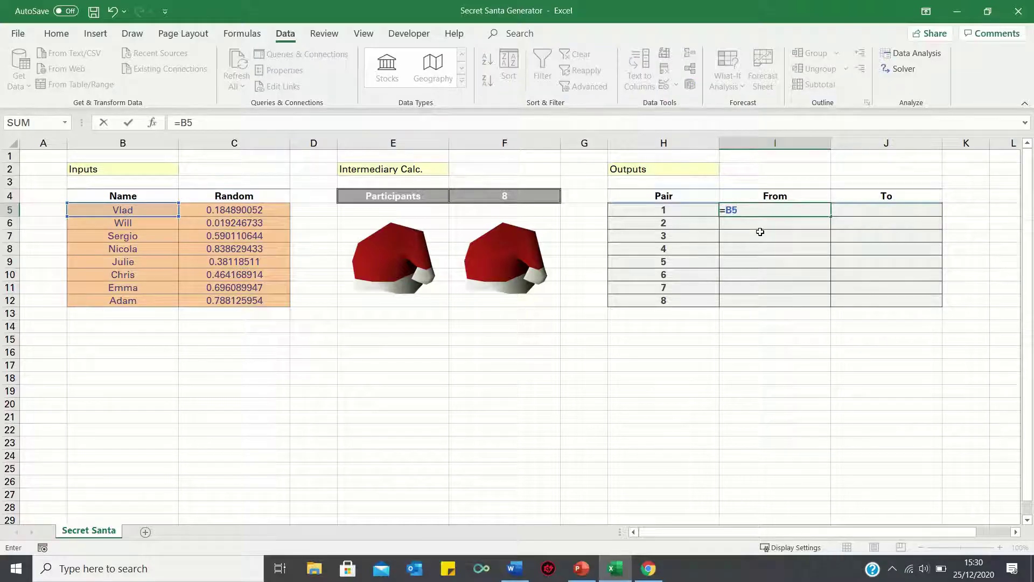
key(Return)
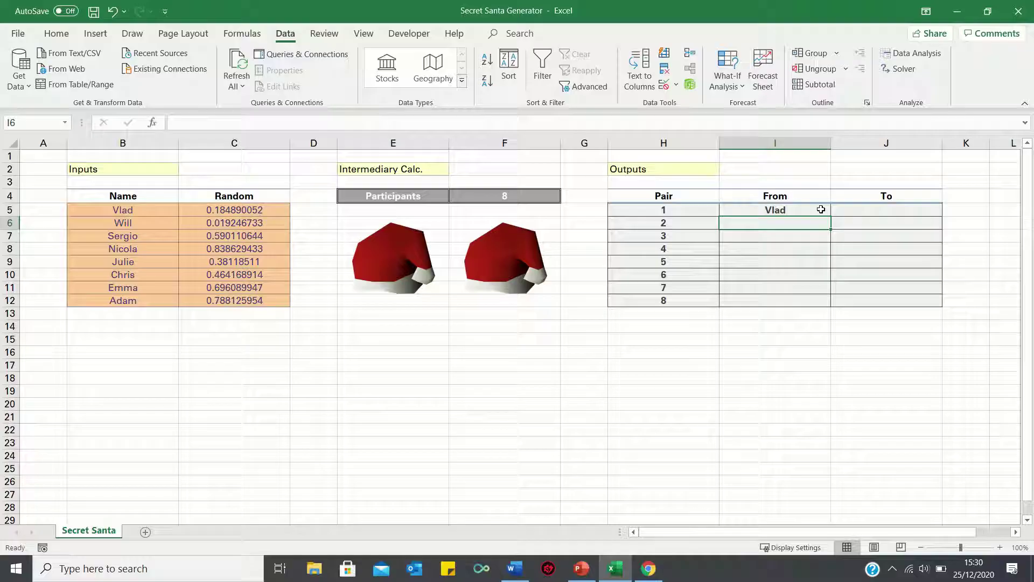
click(821, 210)
drag(831, 216, 825, 301)
click(801, 207)
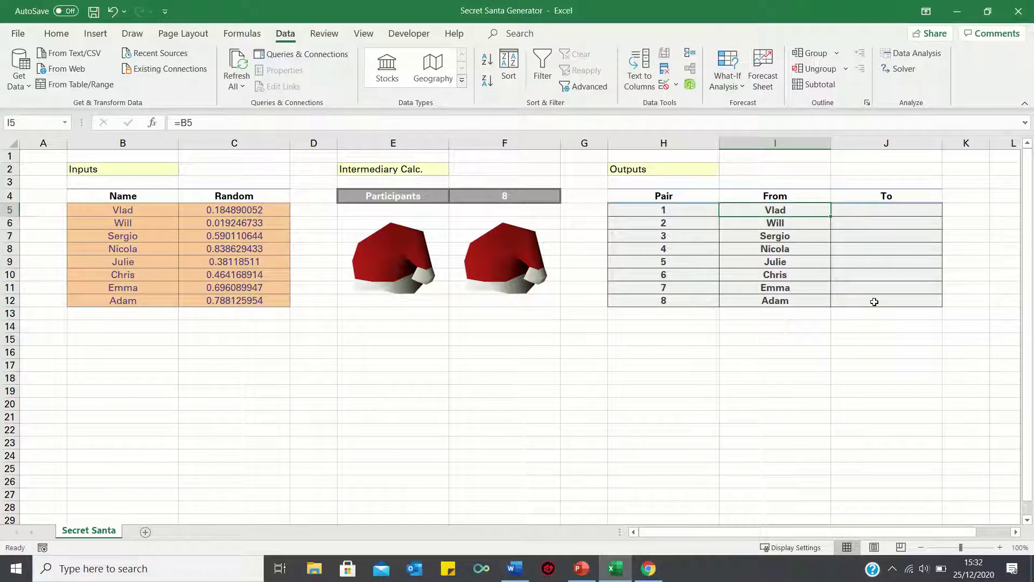
key(Right)
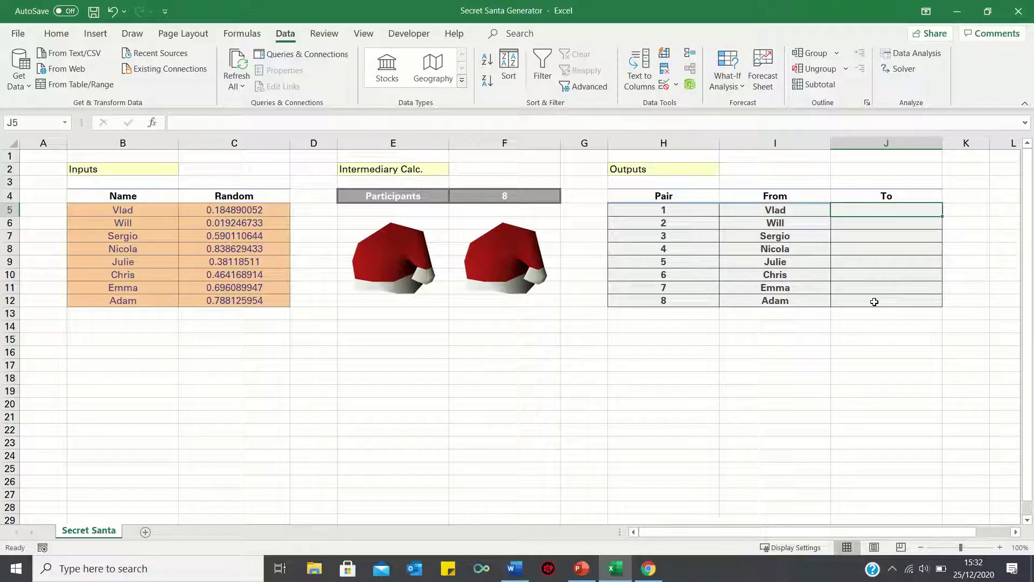
Enter =B6 in J5 and fill it down to J12, showing Will through Adam and 0
text(=)
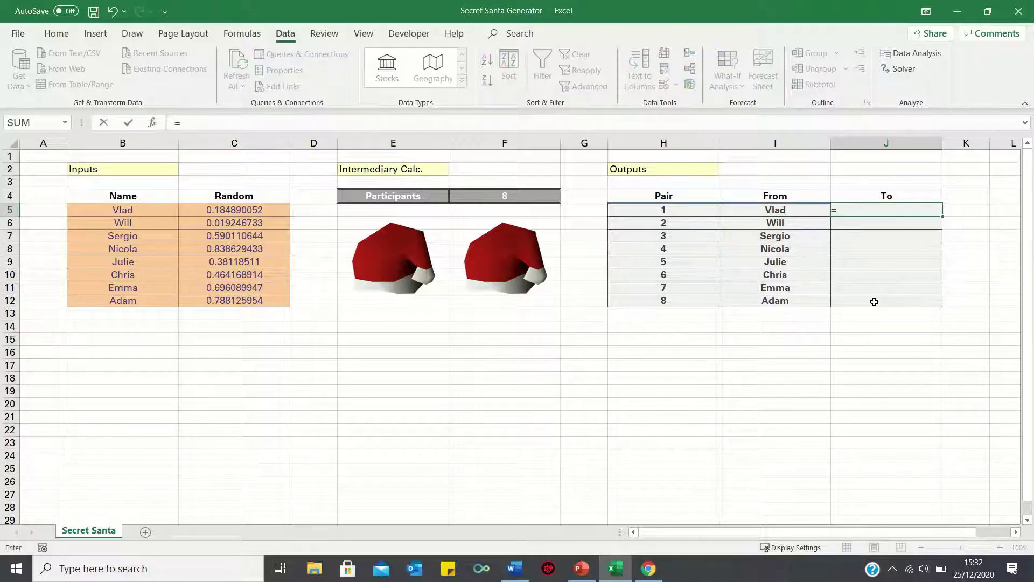
click(146, 222)
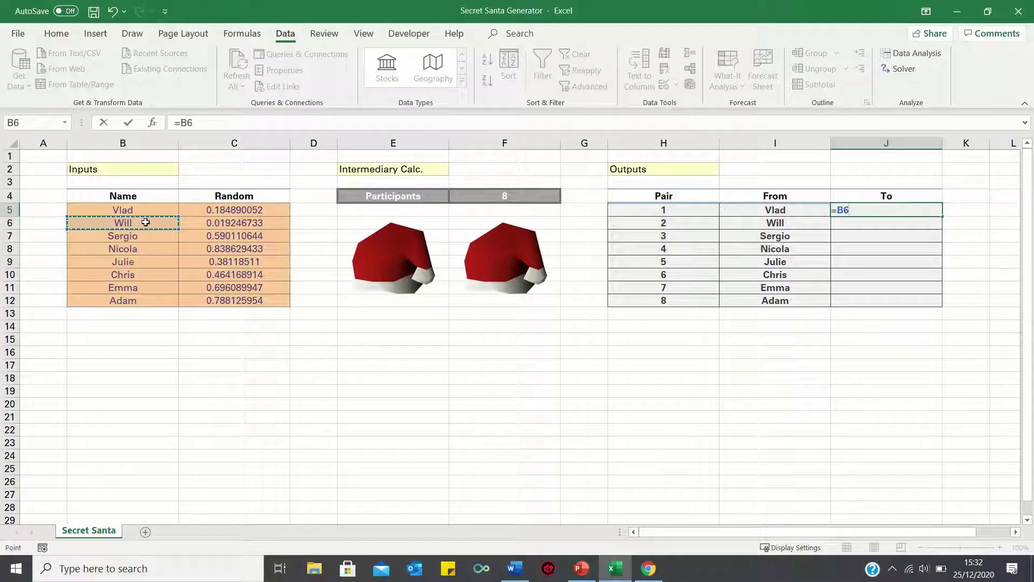
key(Return)
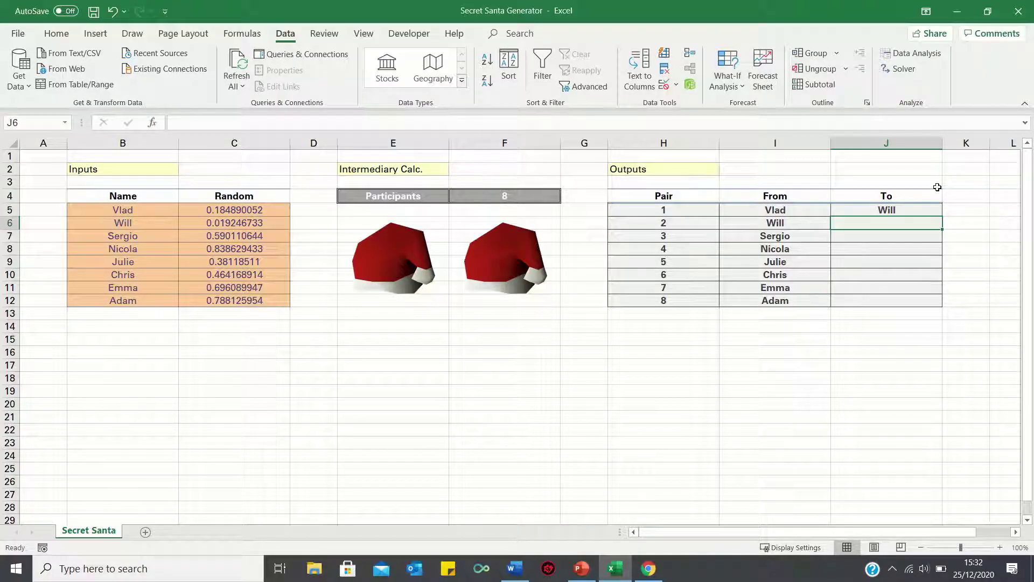
click(928, 205)
drag(942, 216, 932, 302)
click(923, 300)
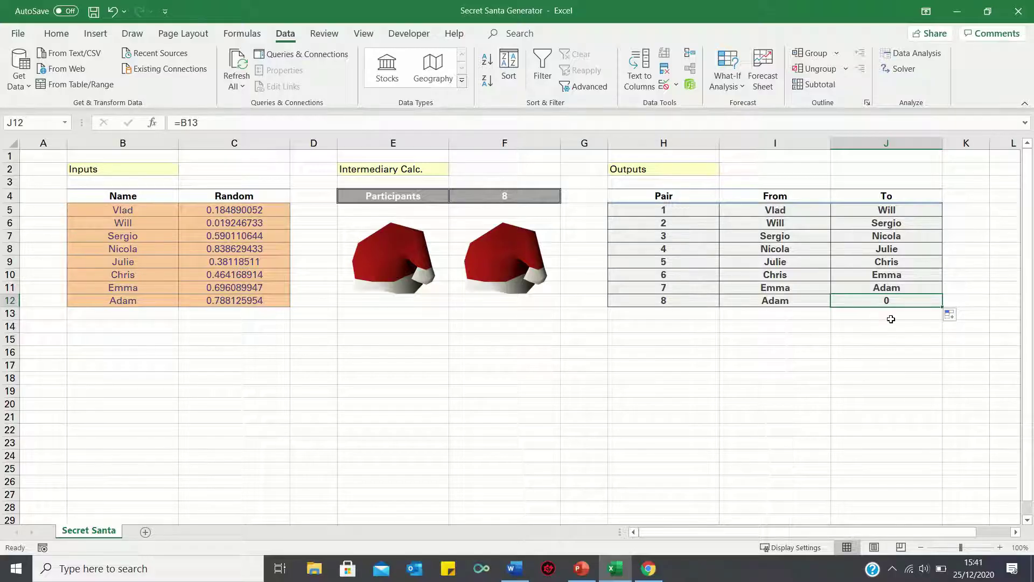
key(ctrl+Up)
key(Down)
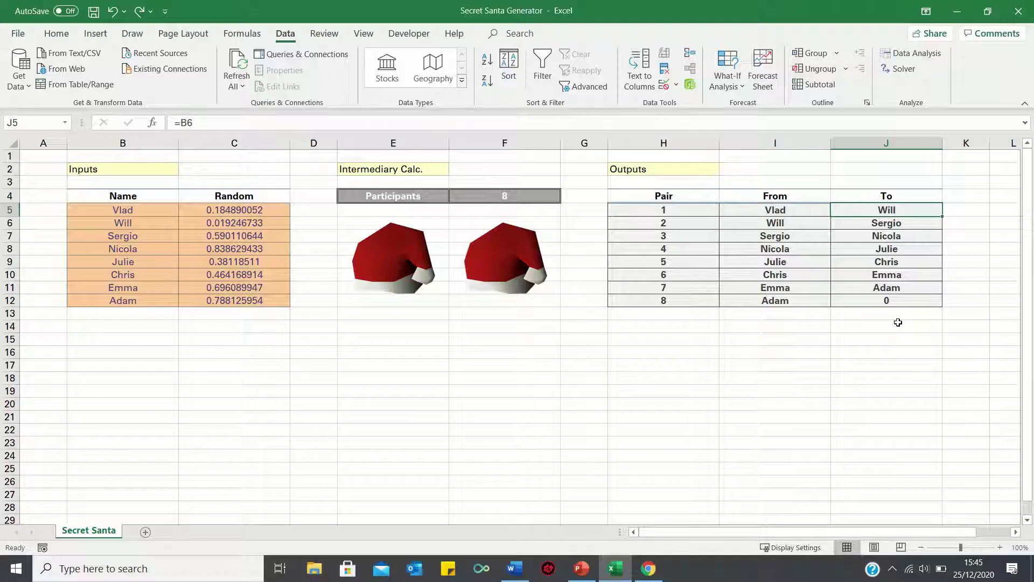
Put =IF(H5=$F$4,$B$5,B6) in J5 and fill it down so J12 wraps to Vlad
text(=IF(H5)
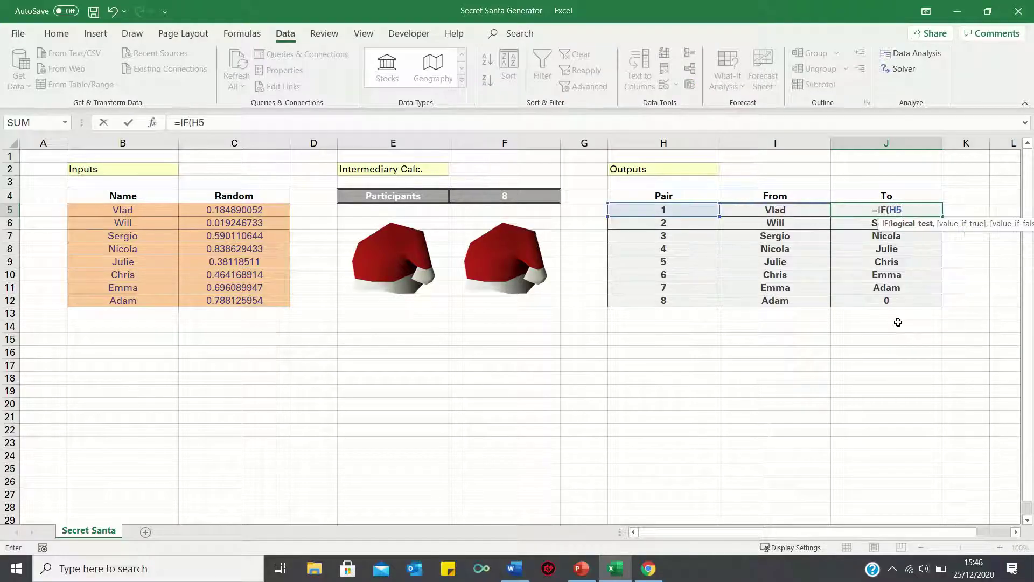
text(=F)
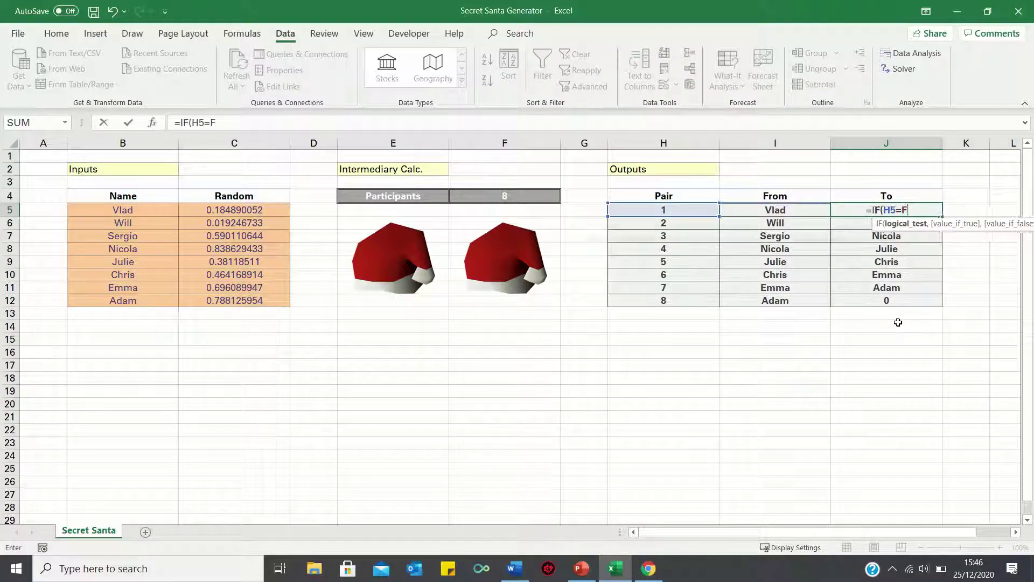
text(4,B5)
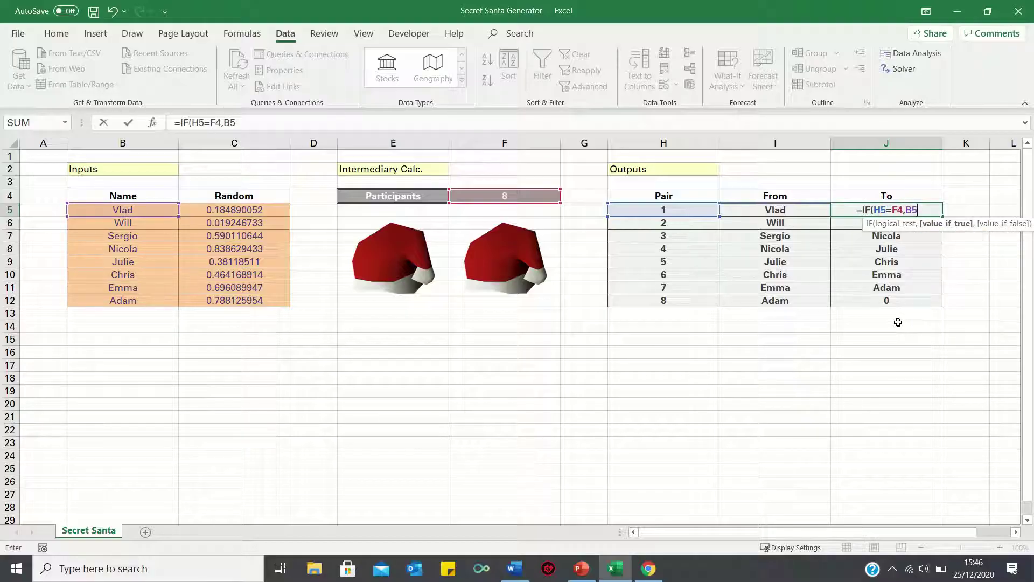
text(,B6)
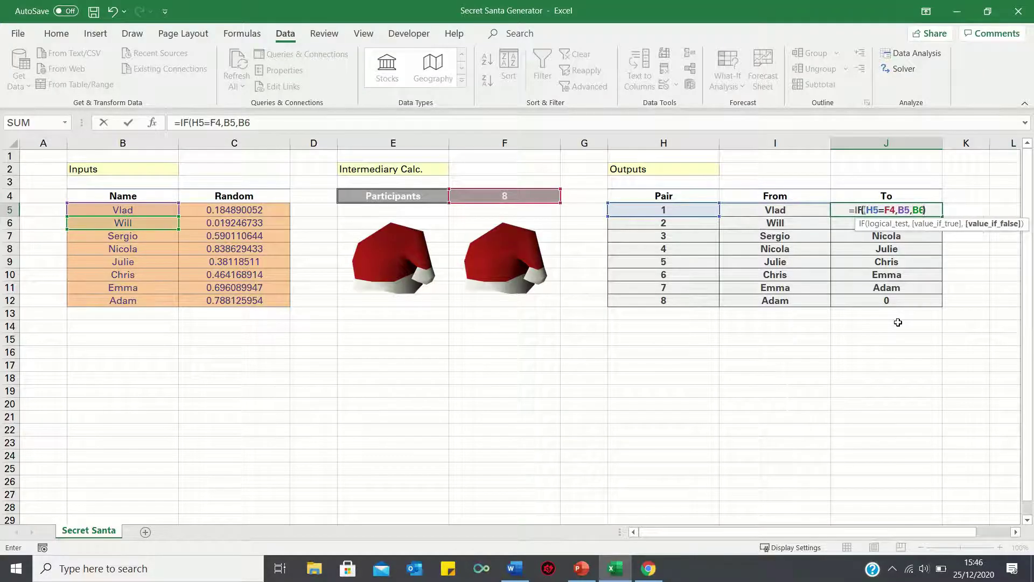
text())
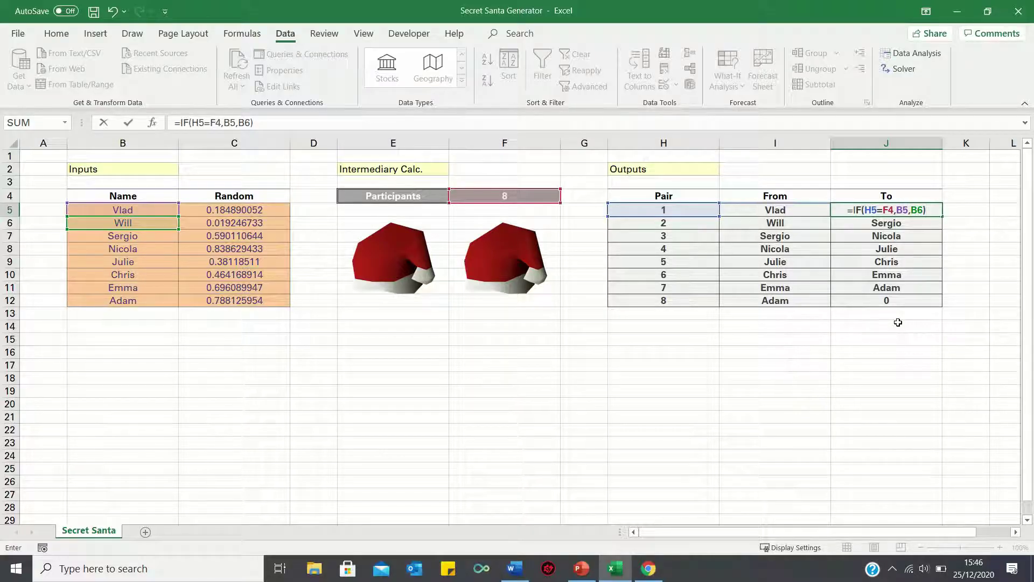
click(884, 210)
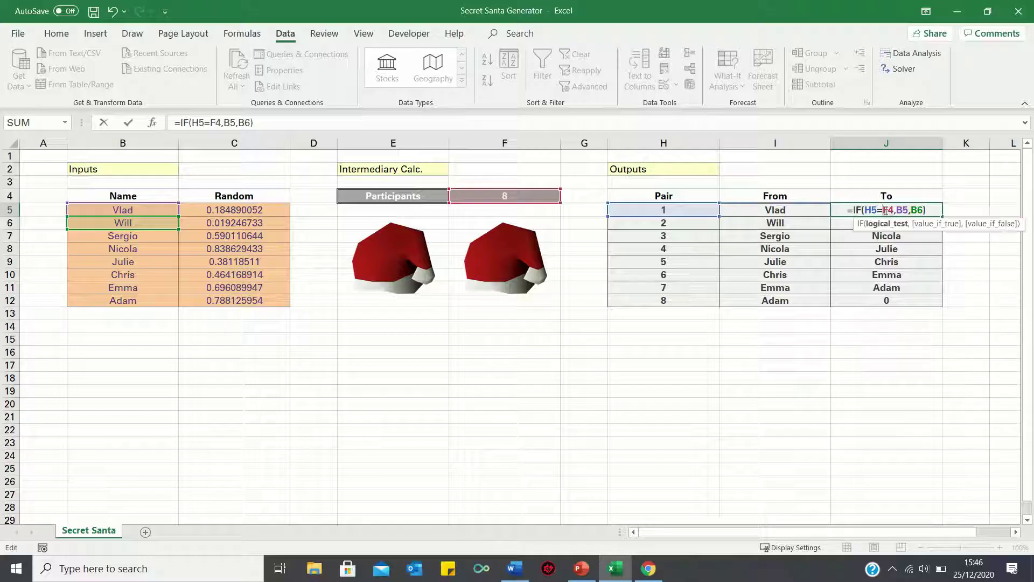
double_click(886, 210)
key(F4)
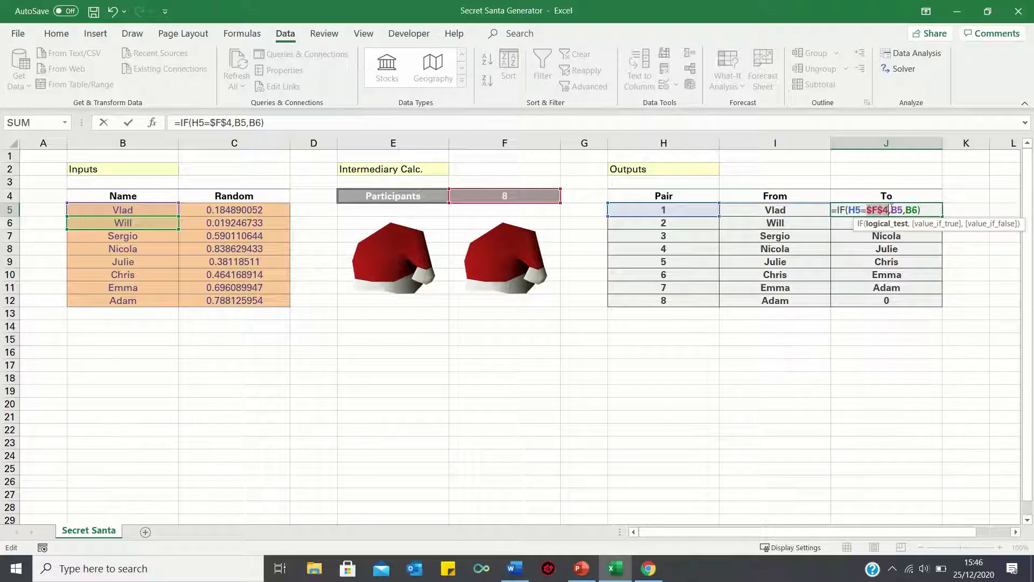
double_click(896, 211)
key(F4)
key(Return)
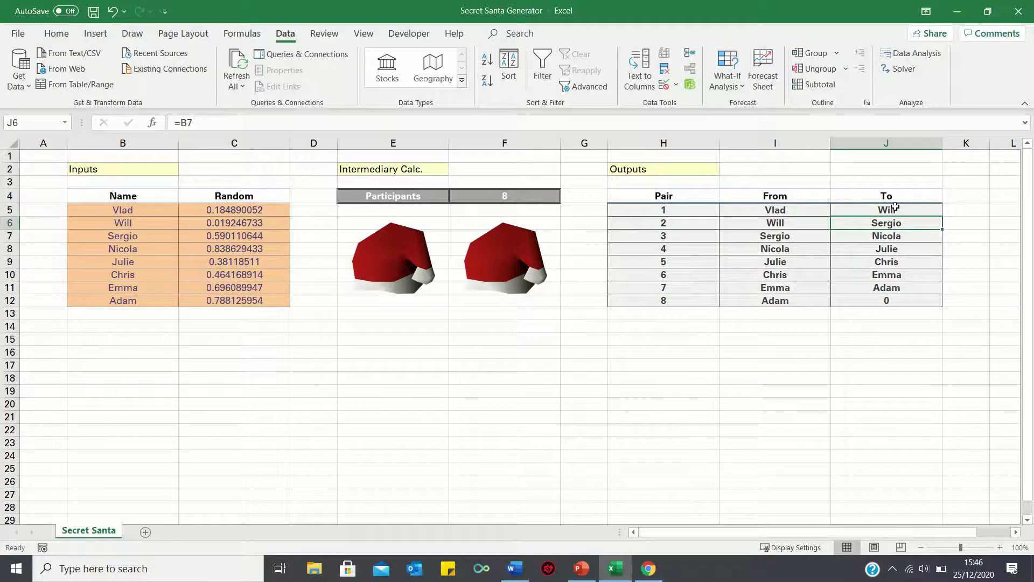
click(912, 209)
drag(943, 216, 935, 304)
click(907, 210)
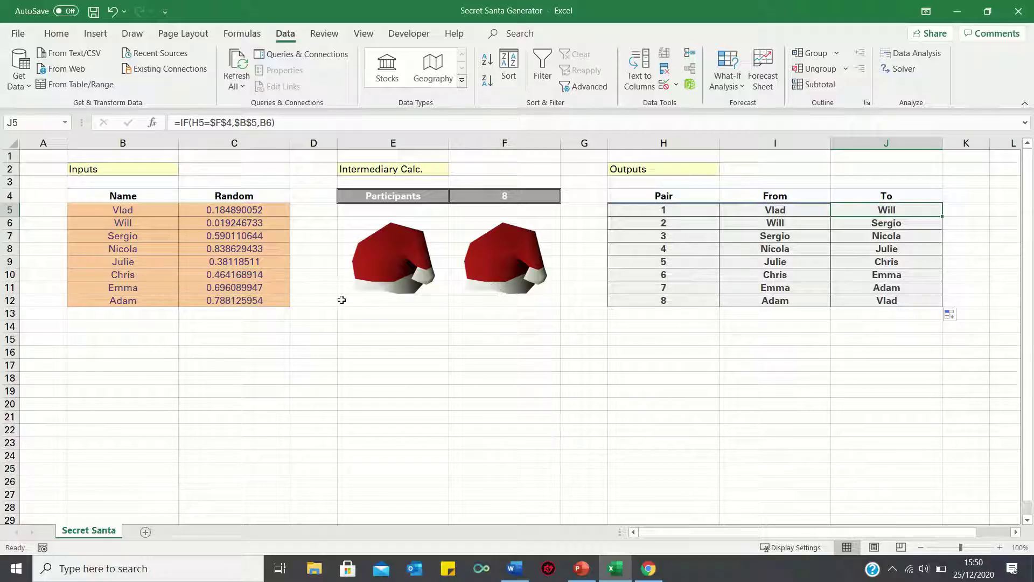
Add header filters and sort the Random column smallest to largest
click(245, 195)
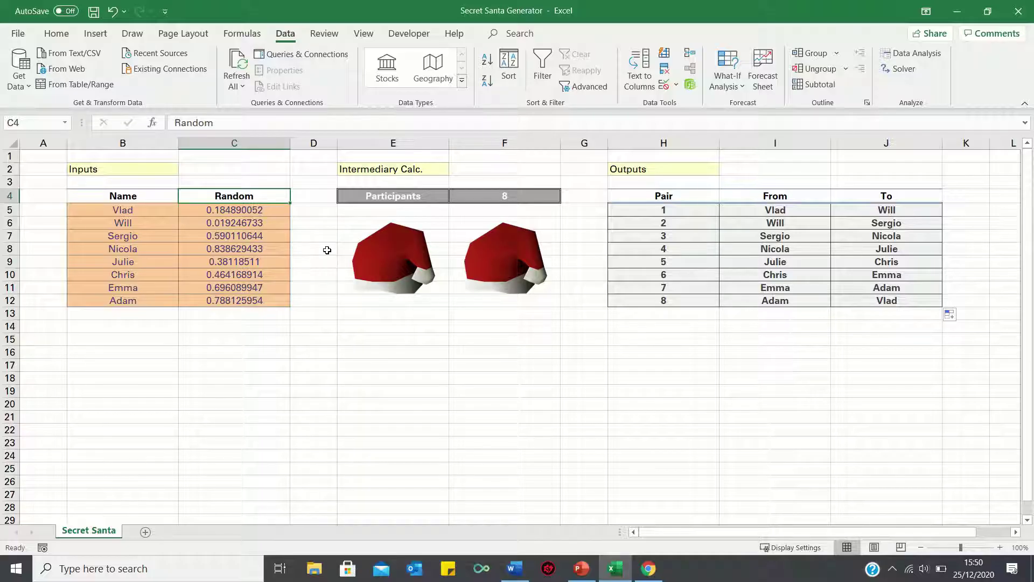
click(539, 75)
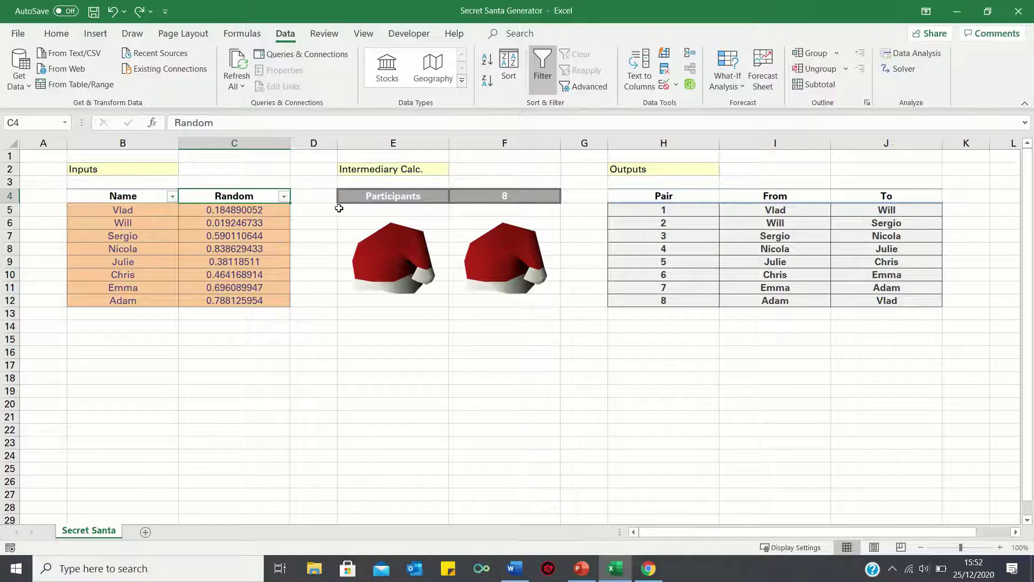
click(283, 197)
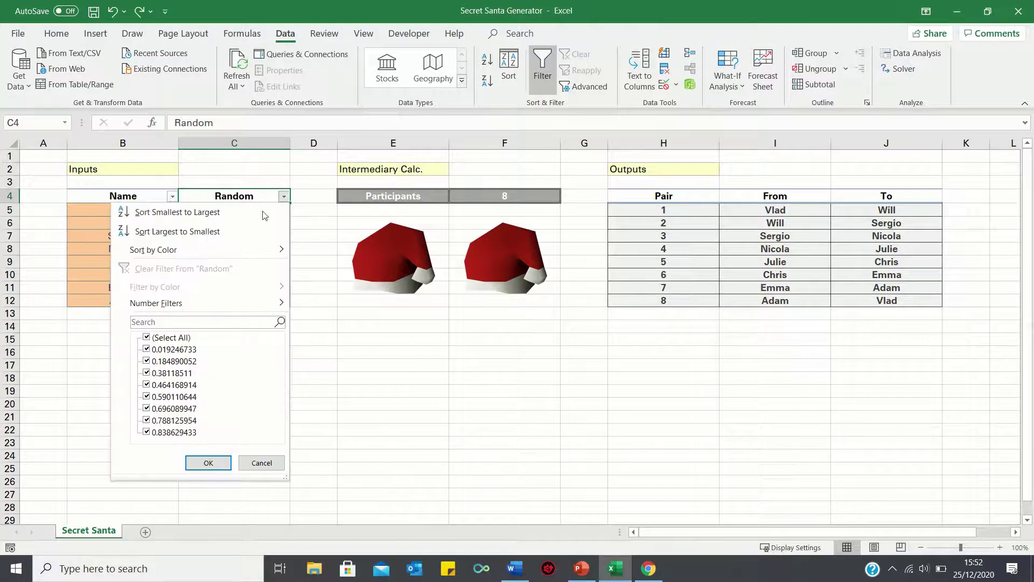
click(226, 211)
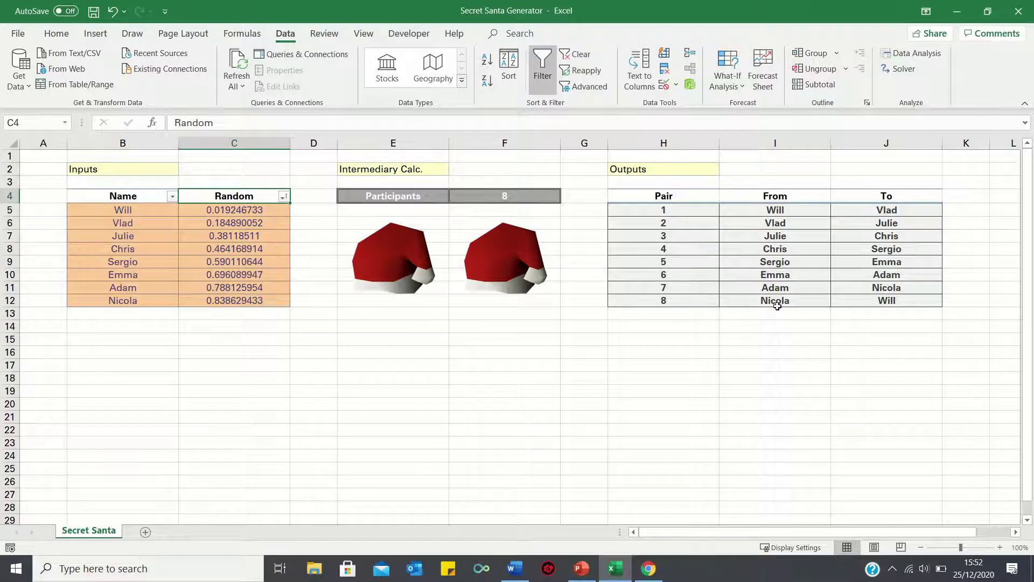